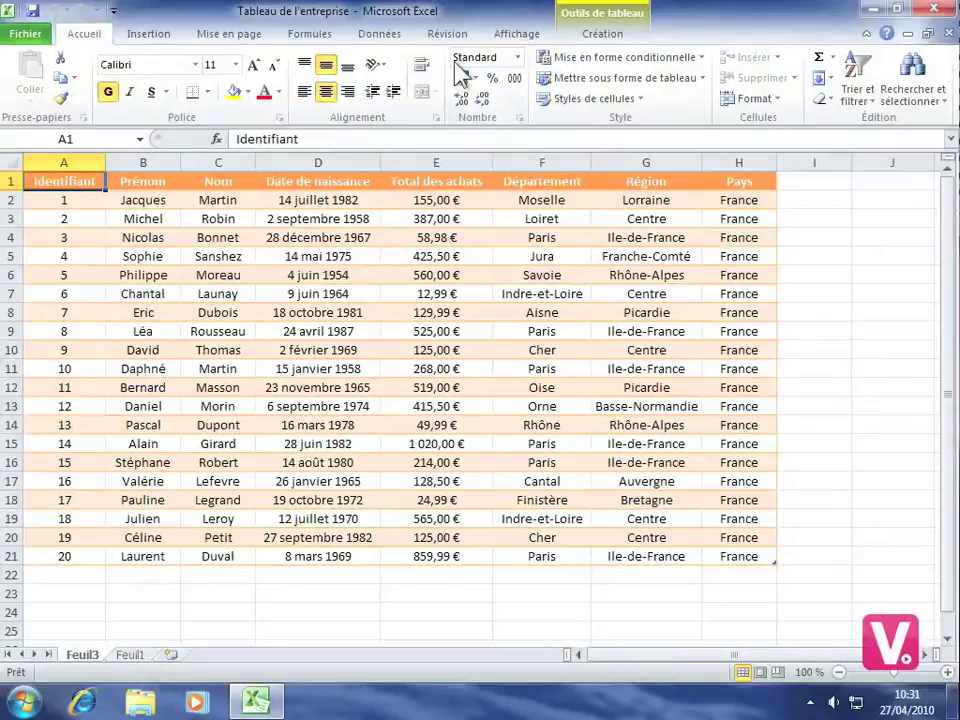
Step: Switch the ribbon to the Révision tab to reach the sheet protection tools
left_click(446, 36)
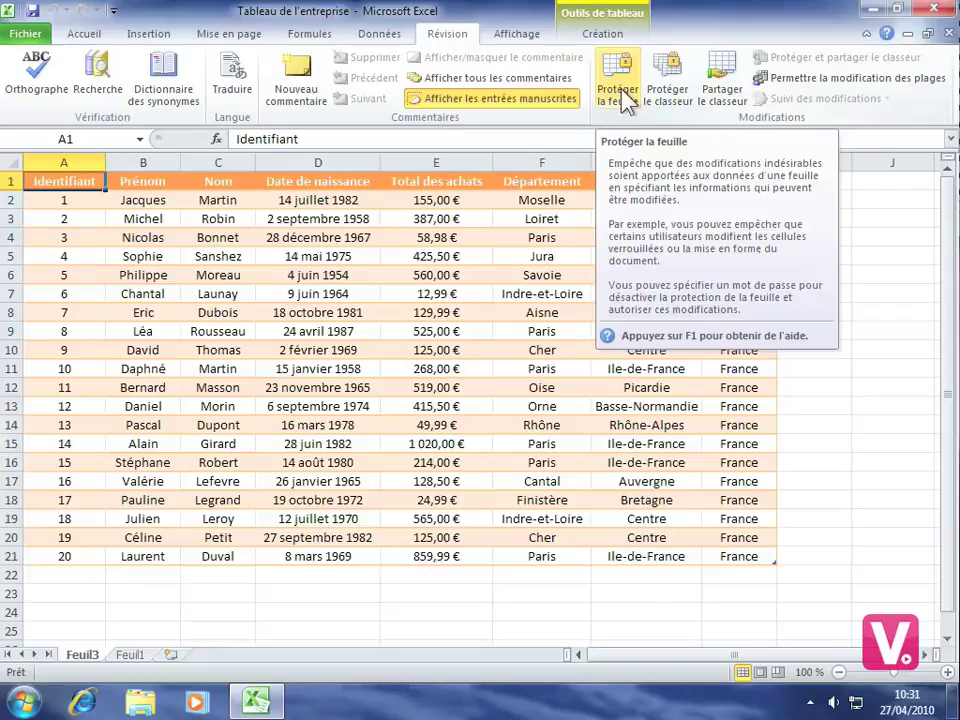
Step: Protect Feuil3 with a password, allowing Insérer des lignes, and confirm the password
left_click(620, 92)
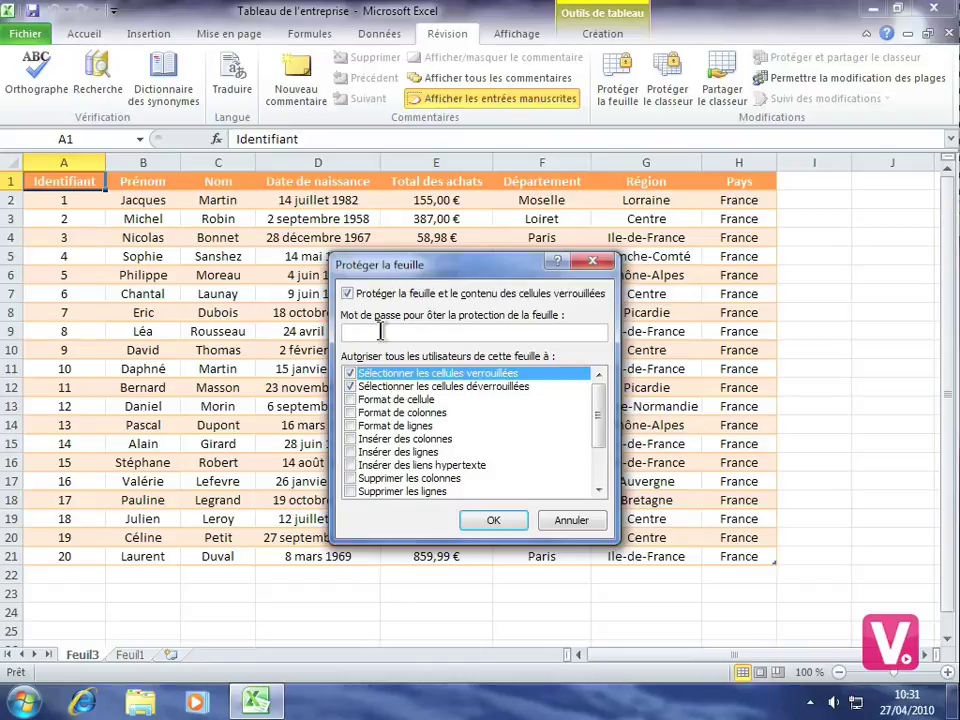
type("••••••••")
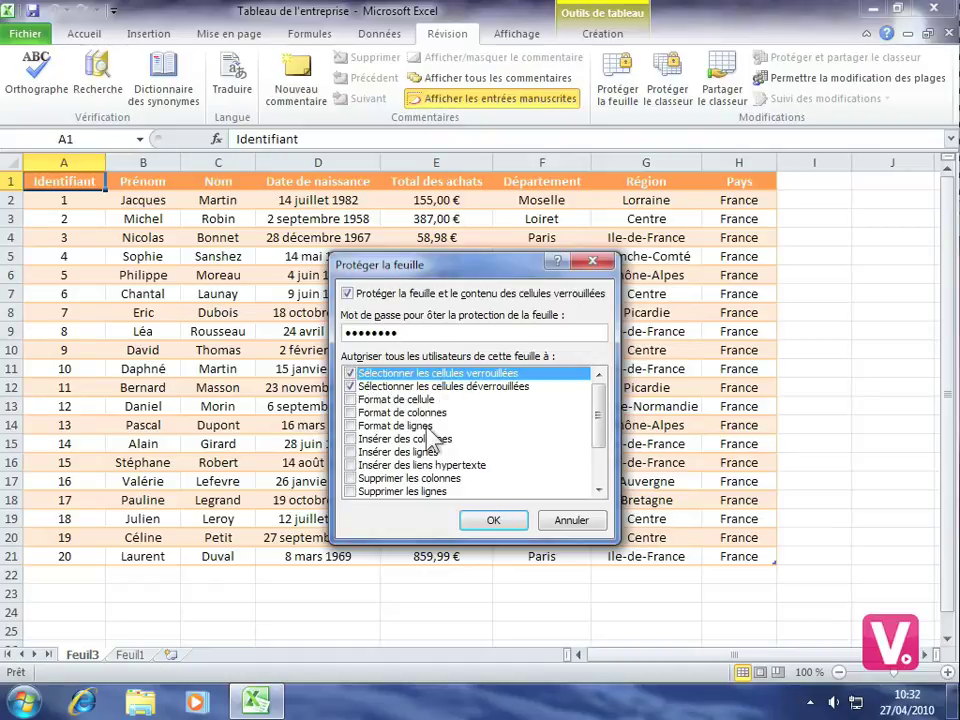
left_click(353, 454)
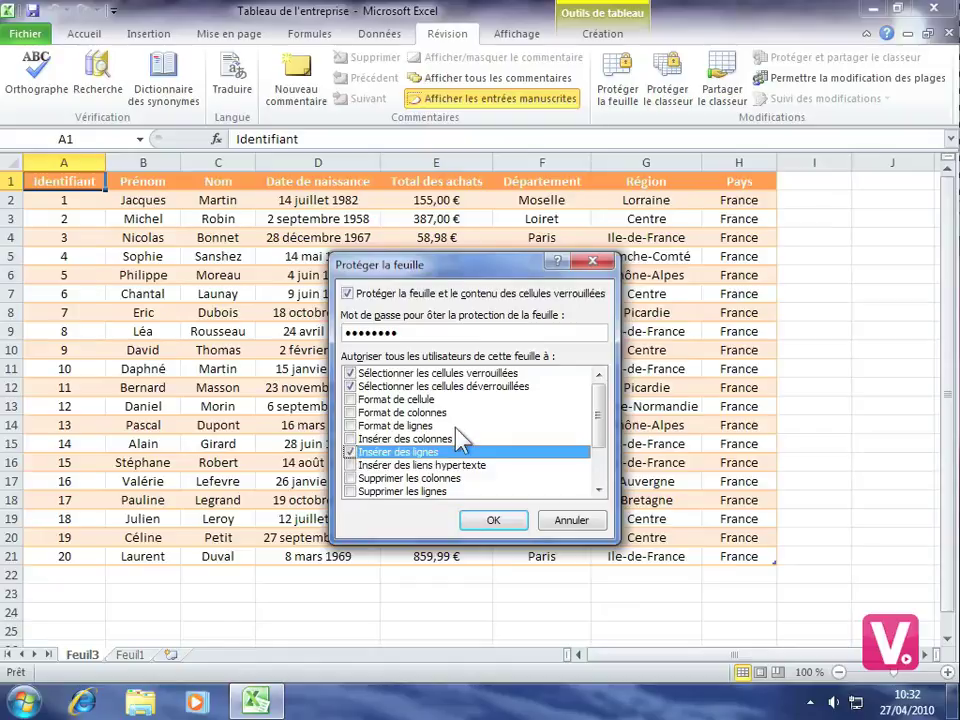
left_click(495, 521)
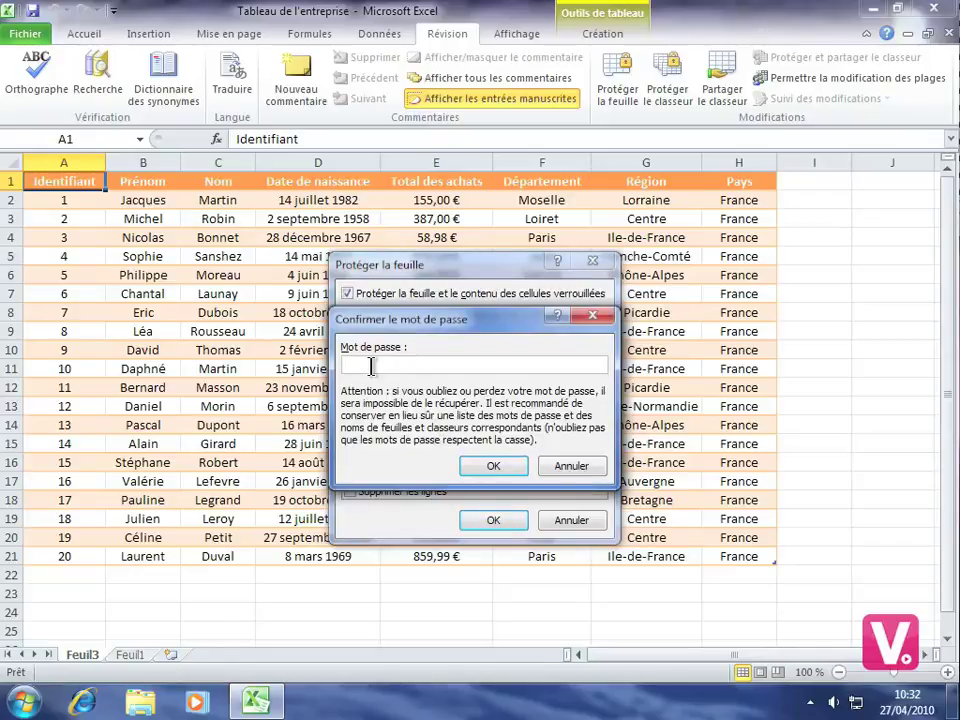
type("••••••••")
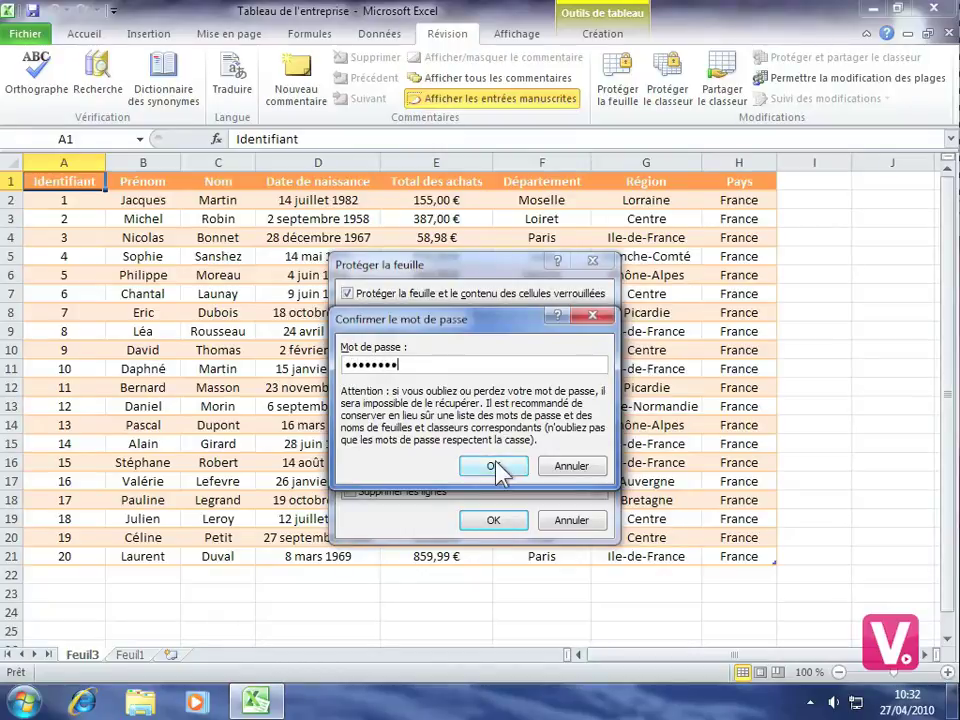
left_click(493, 466)
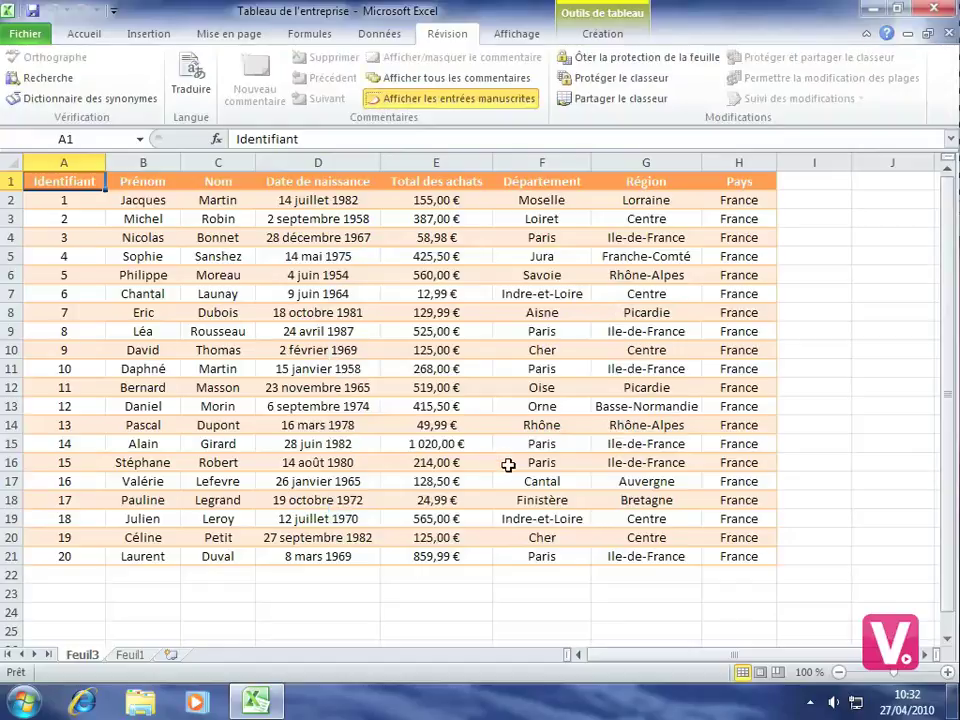
Step: Insert a blank row 15 above customer 14 from Accueil, then select cell A15
key("Delete")
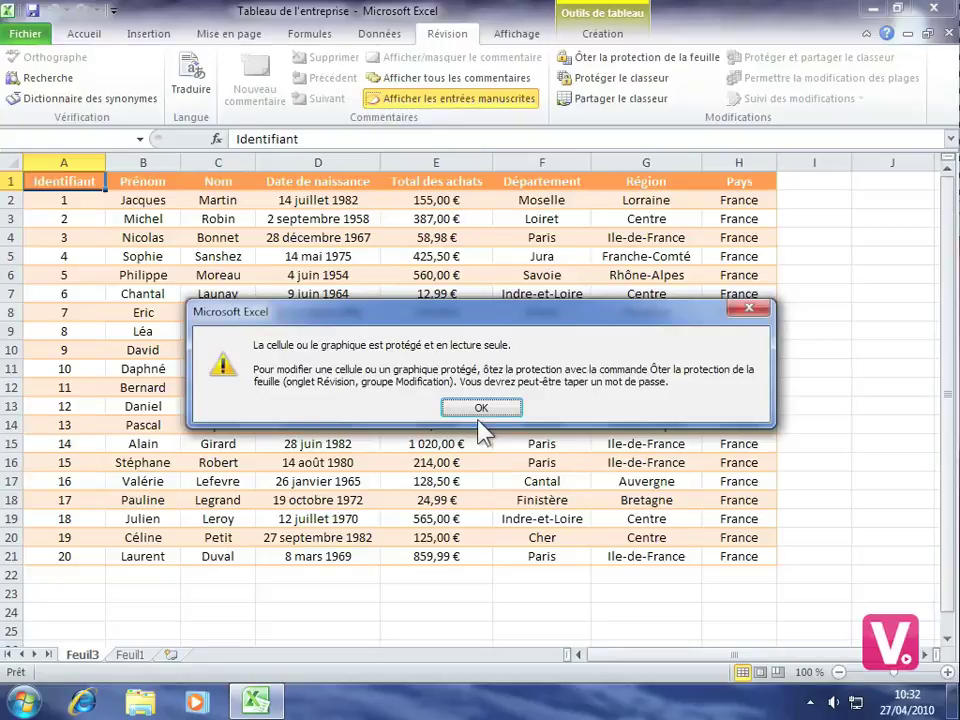
left_click(480, 407)
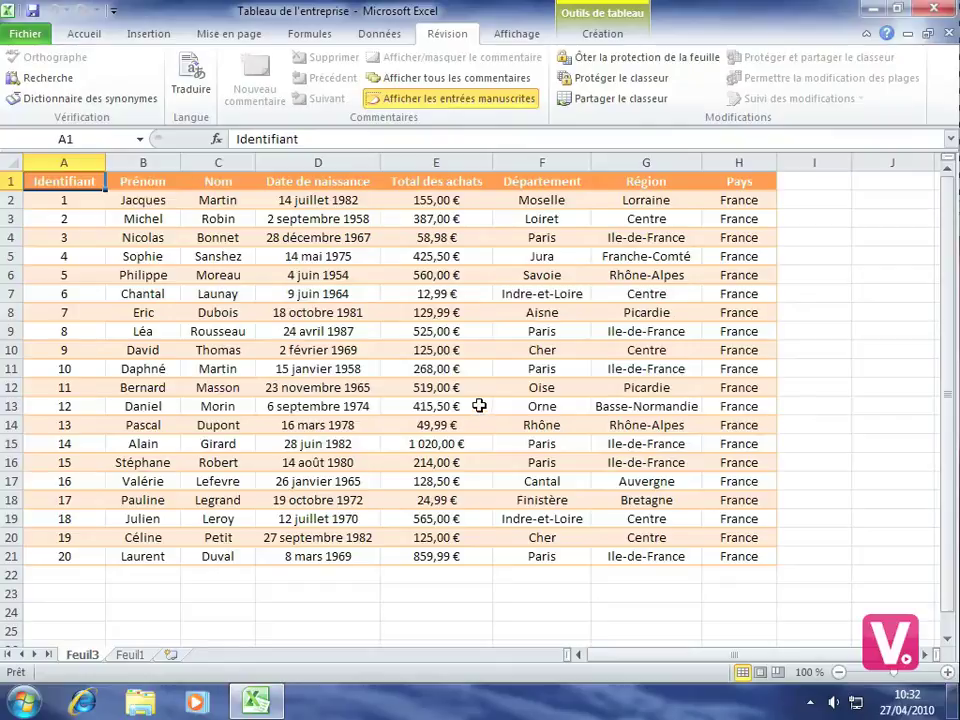
left_click(82, 36)
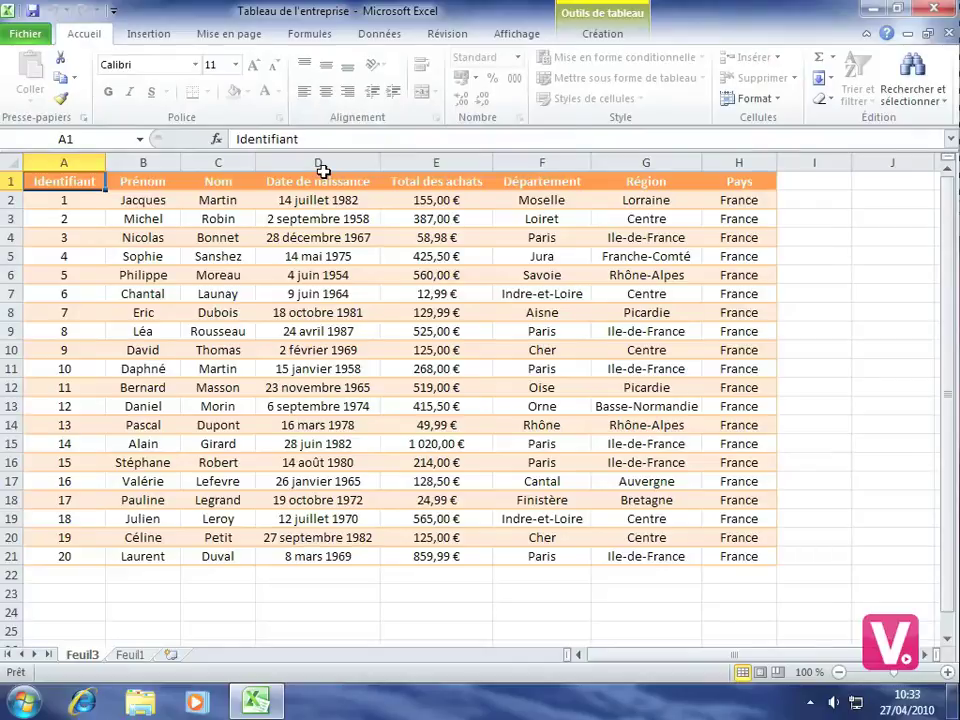
right_click(18, 446)
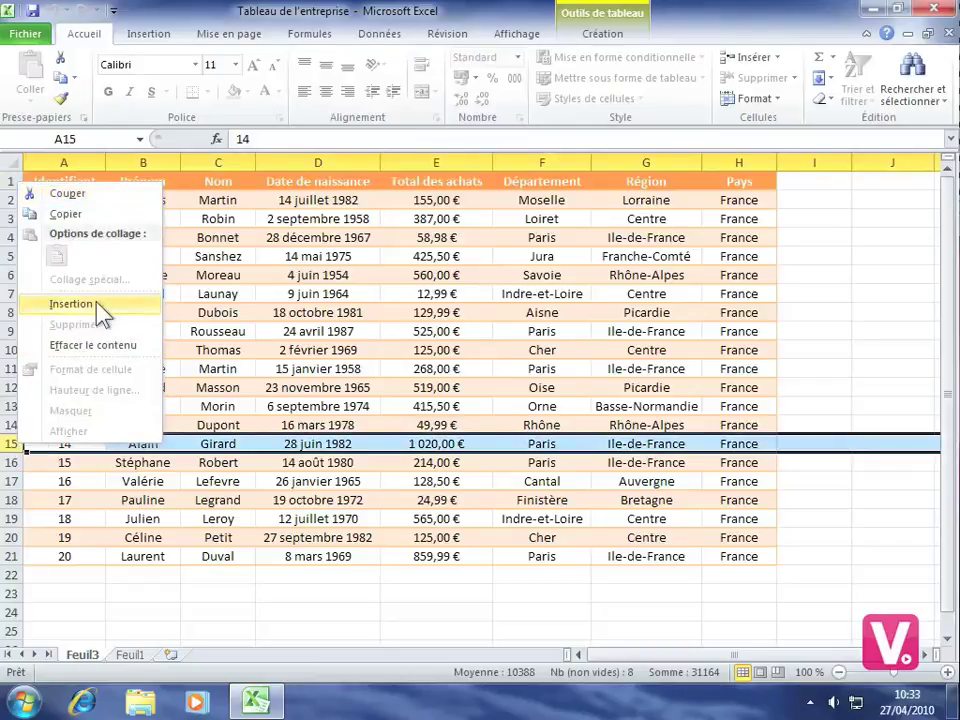
left_click(97, 304)
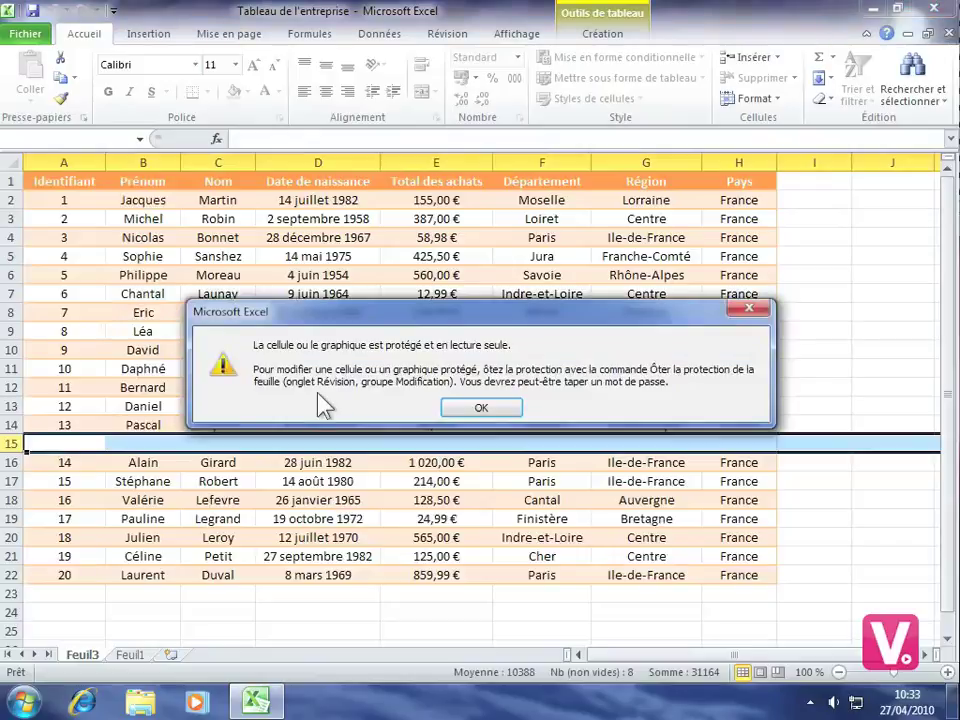
left_click(486, 408)
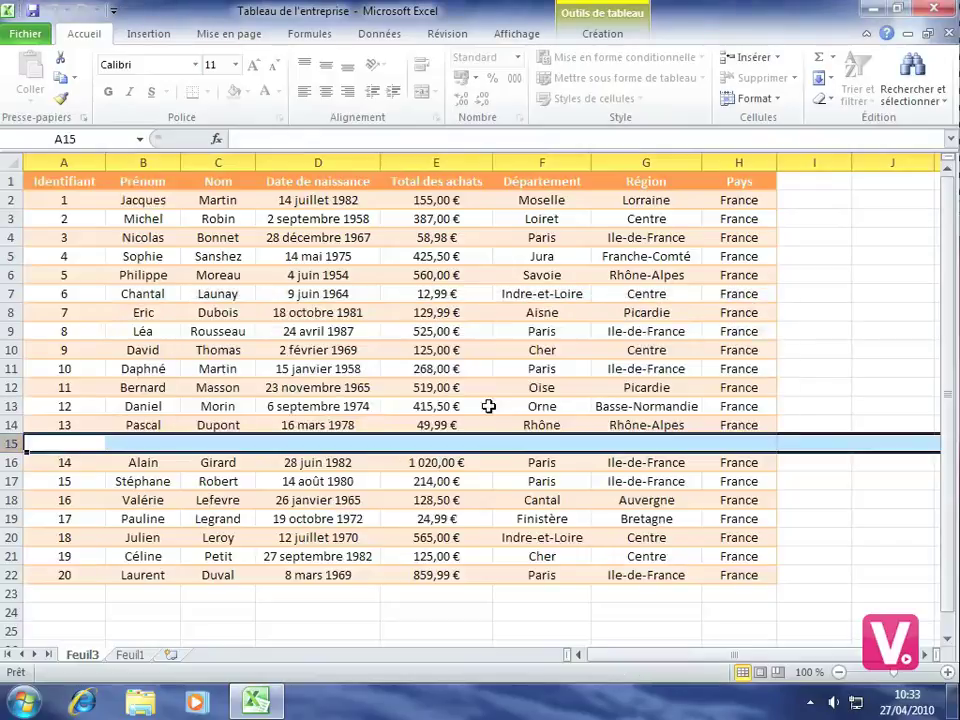
left_click(89, 449)
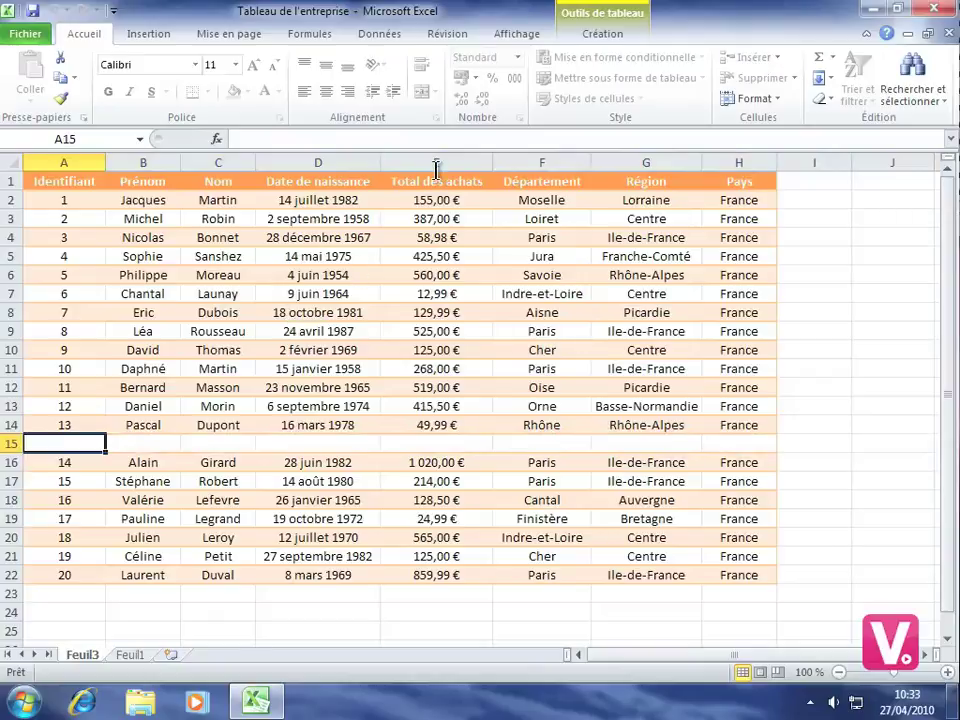
Step: Try Ôter la protection de la feuille with a wrong password and dismiss the error
left_click(449, 34)
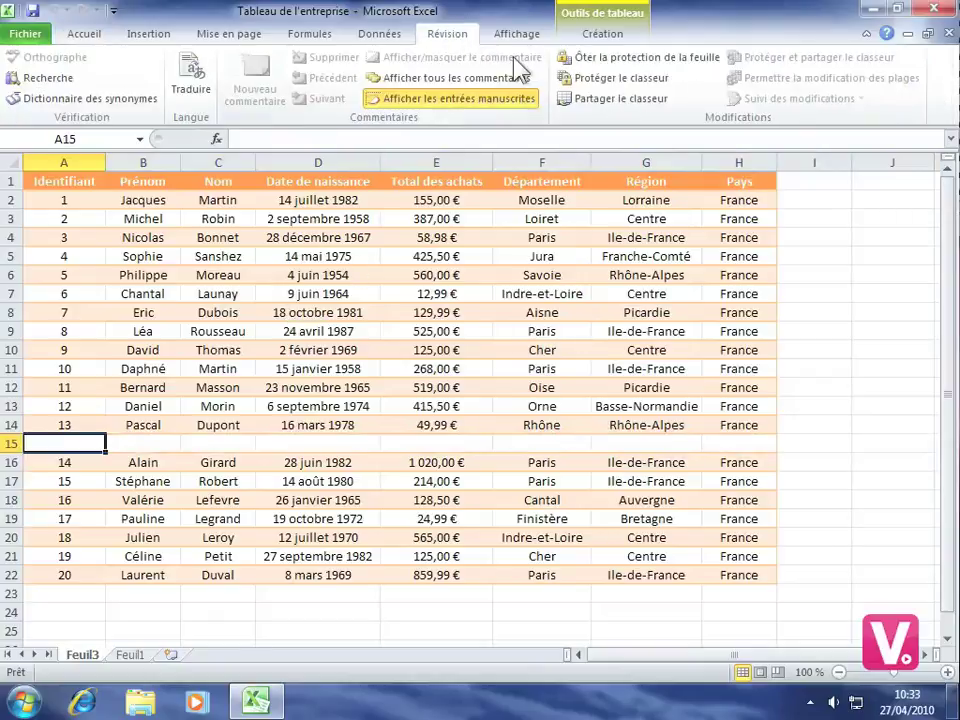
left_click(657, 66)
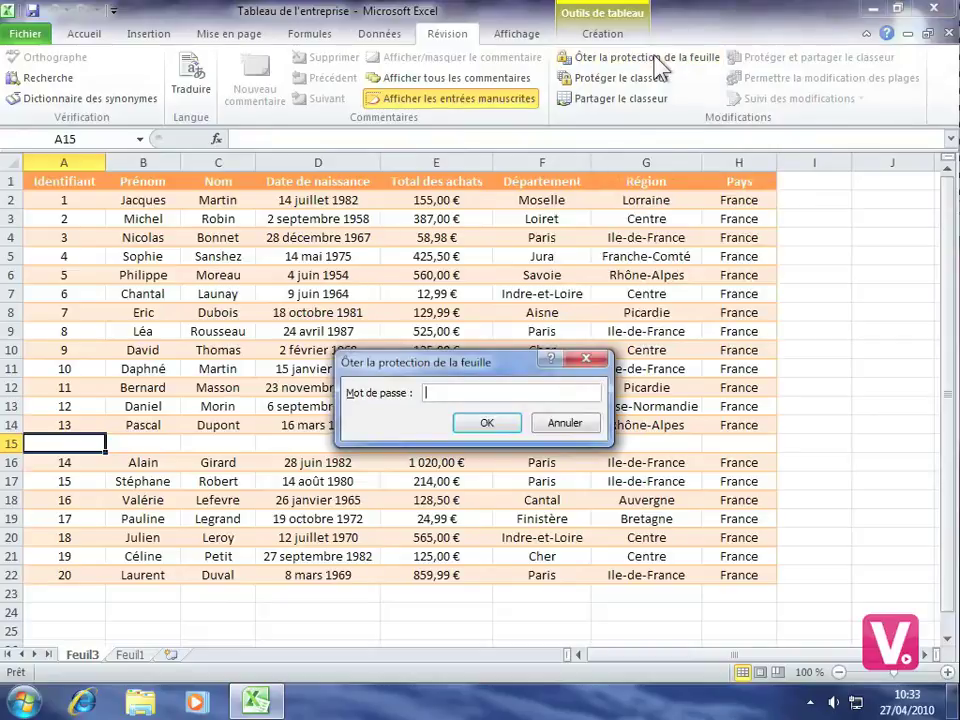
type("•••••••••")
left_click(487, 424)
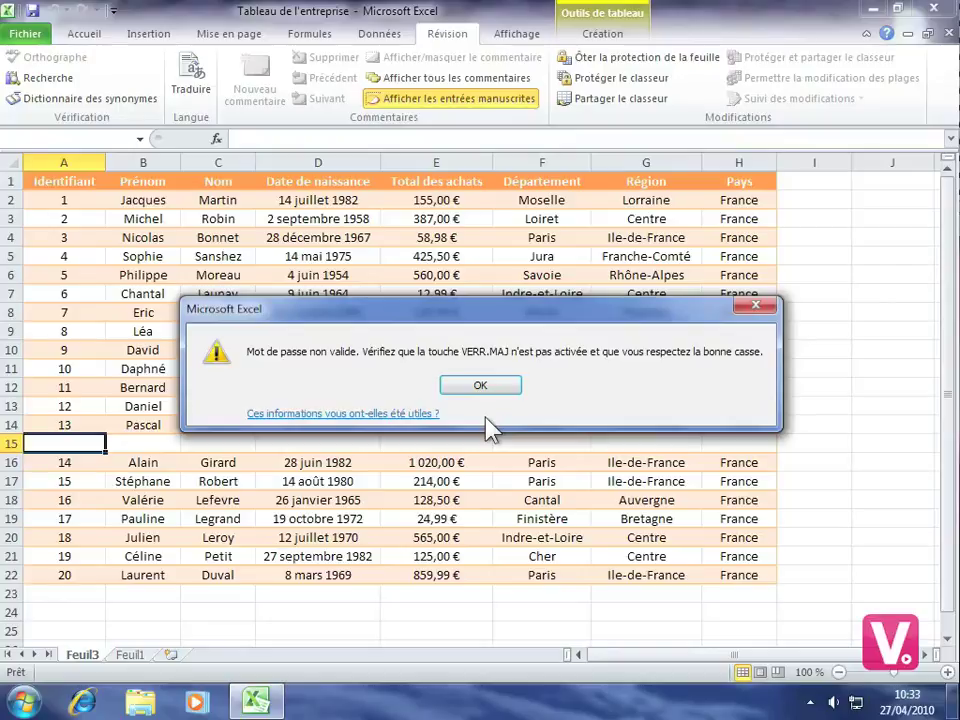
left_click(480, 386)
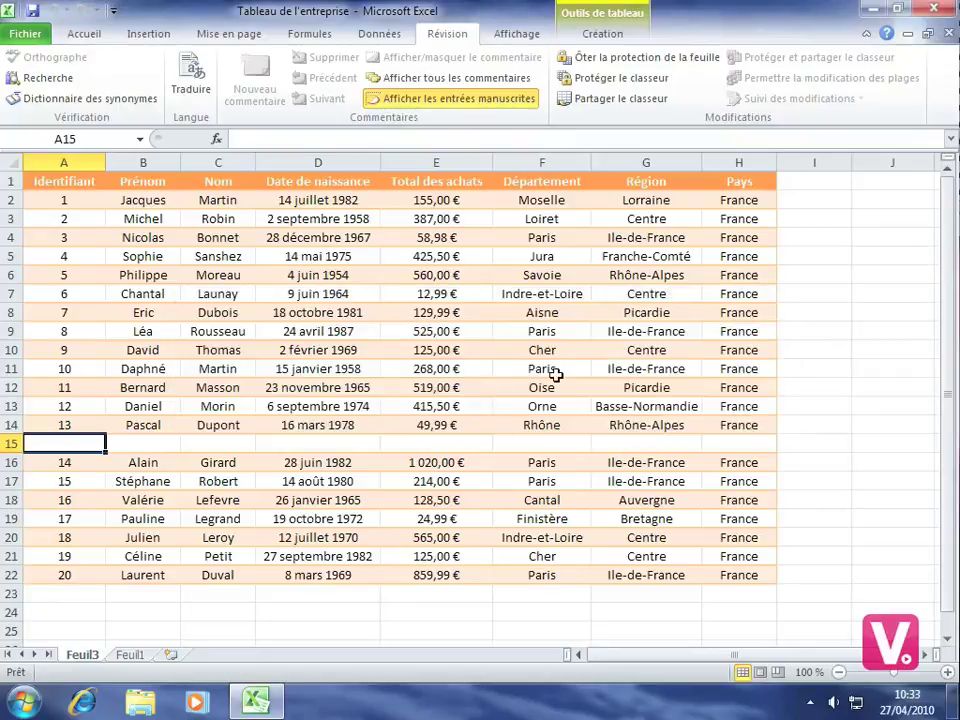
Step: Remove the sheet protection by entering the correct password
left_click(639, 58)
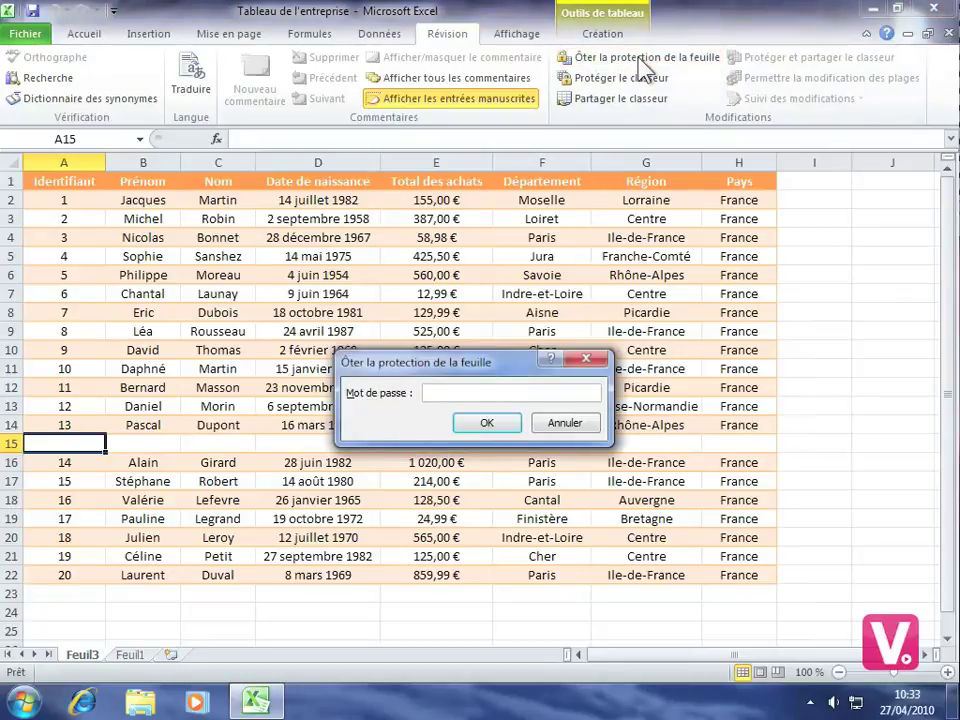
type("aaaaaaaa")
left_click(487, 422)
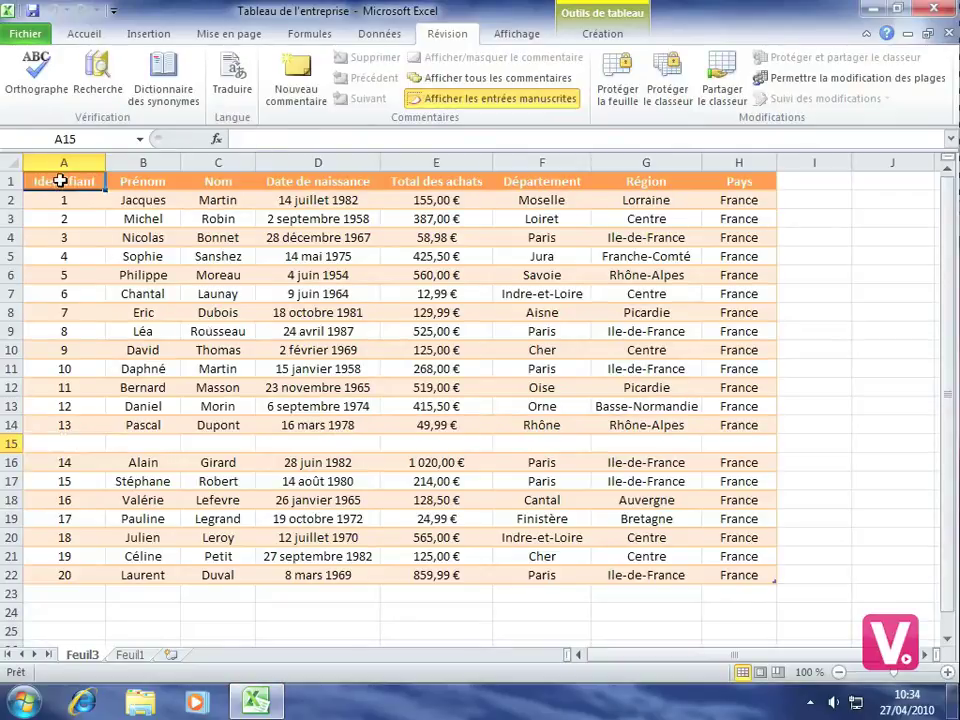
Step: Delete the Identifiant header text in A1 so the column reads Colonne1
left_click(62, 181)
key("BackSpace")
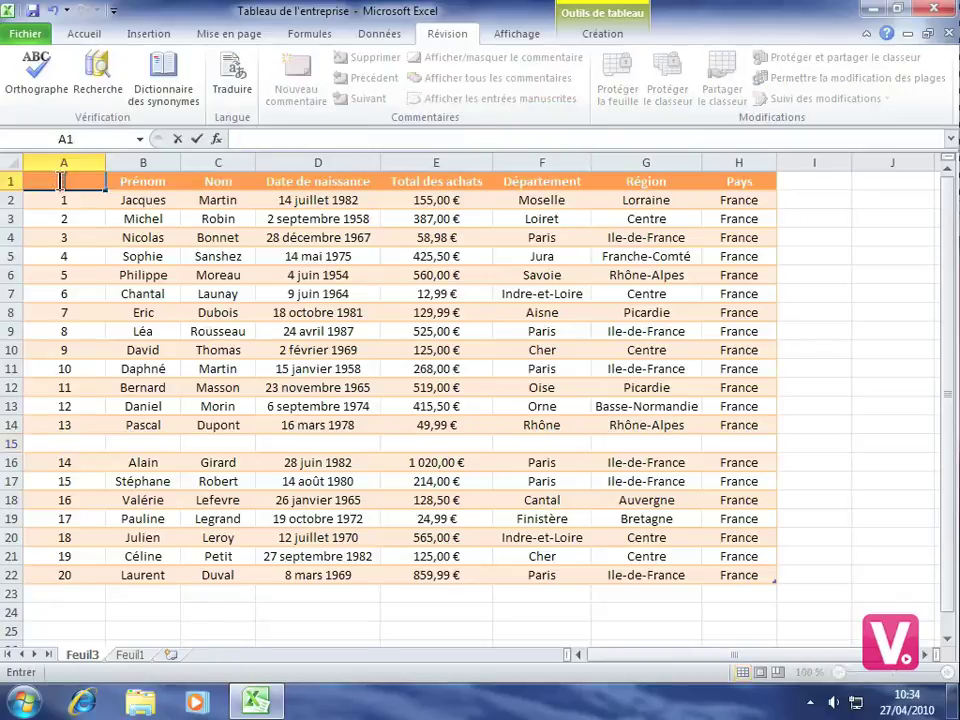
left_click(72, 203)
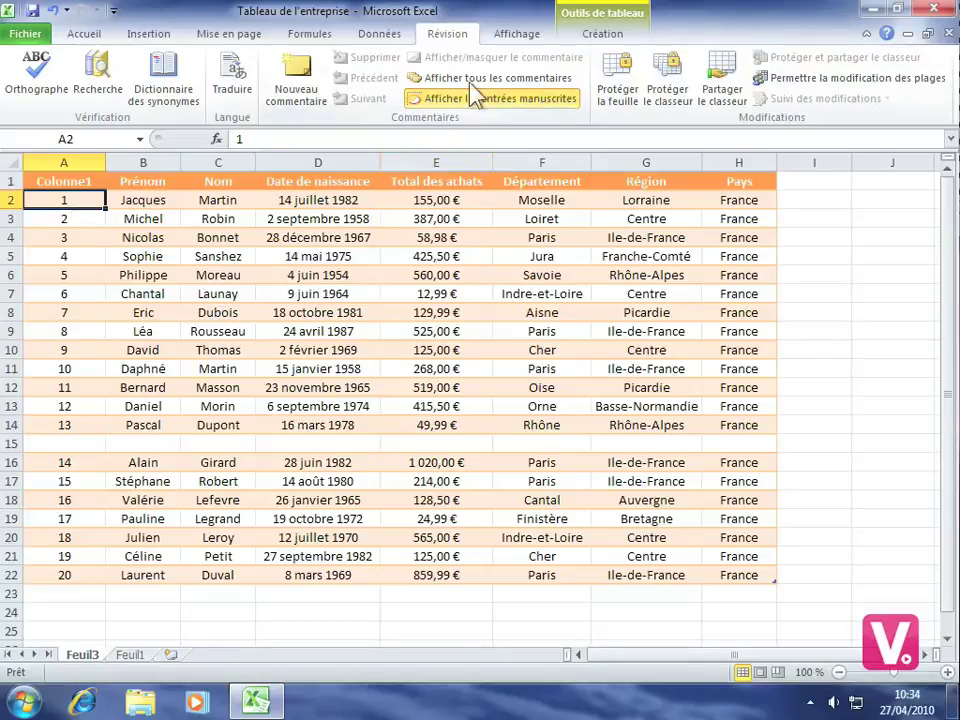
Step: Protect the workbook structure with a password and confirm the password
left_click(676, 88)
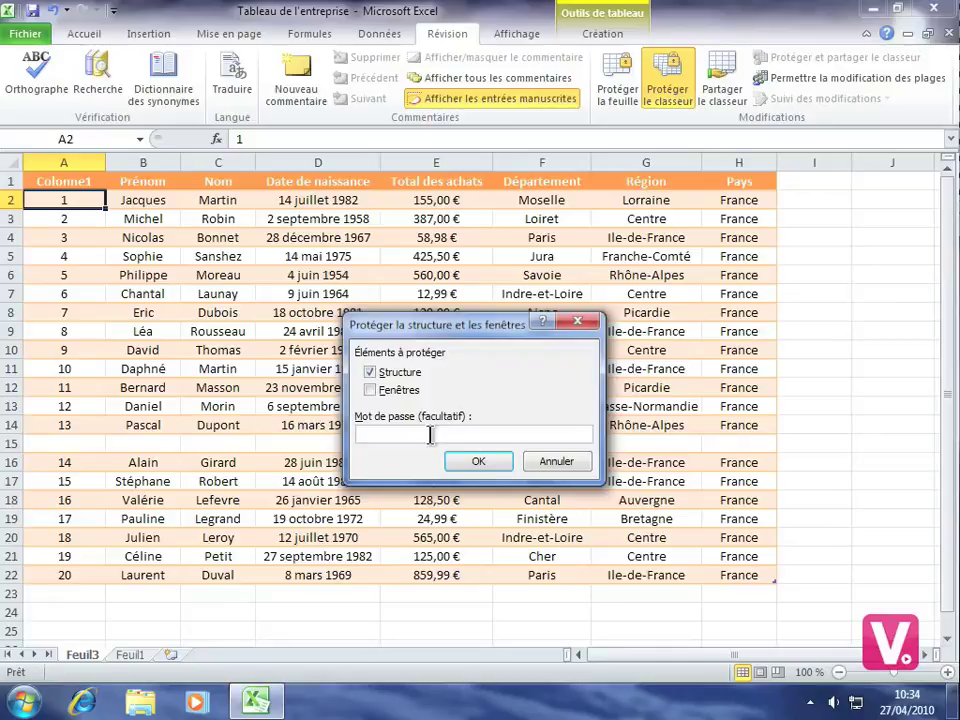
type("********")
left_click(480, 468)
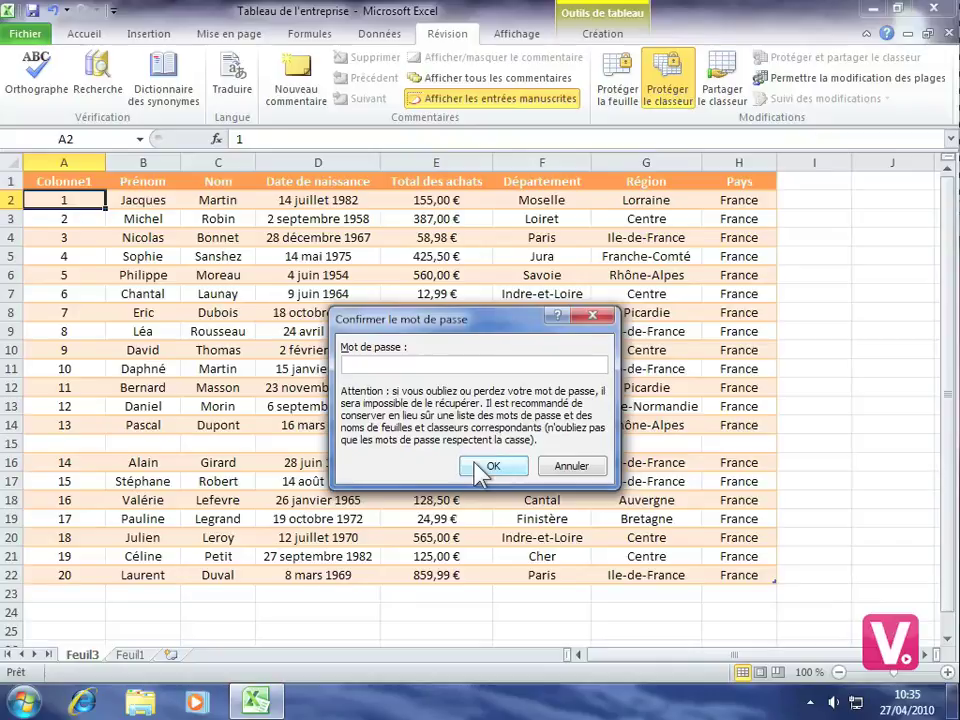
type("********")
left_click(494, 466)
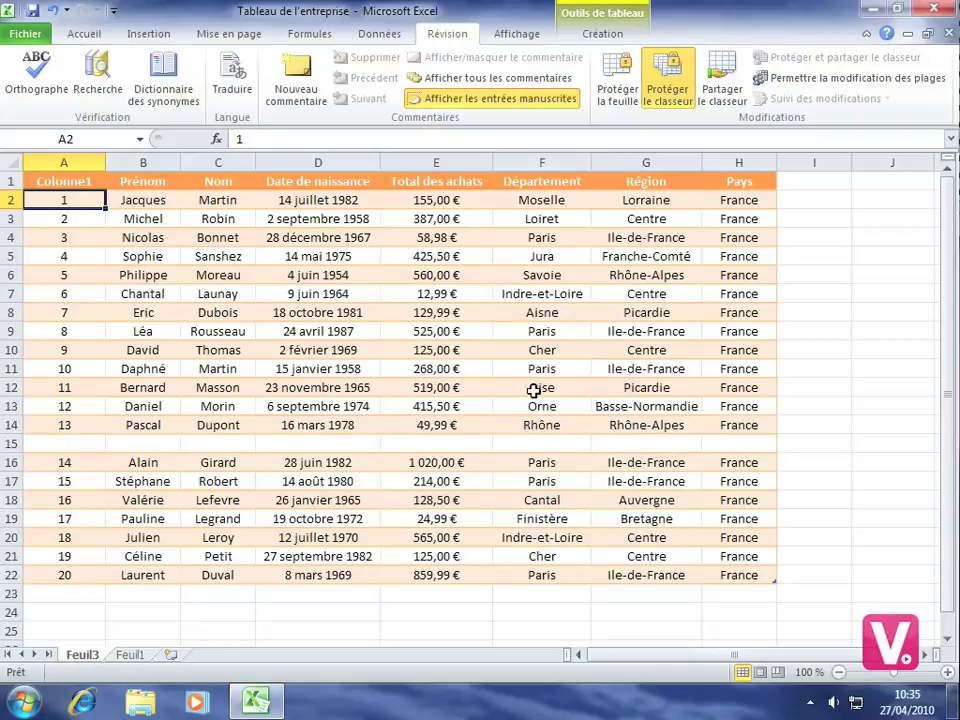
Step: With cell E9 selected, remove the workbook protection by entering its password
left_click(417, 326)
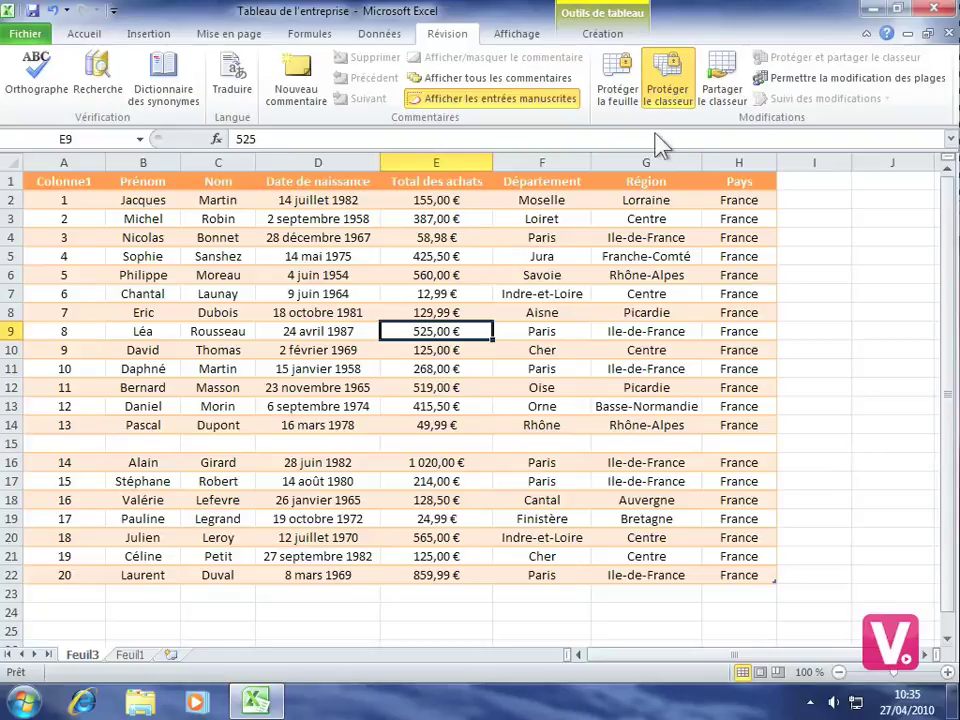
left_click(673, 104)
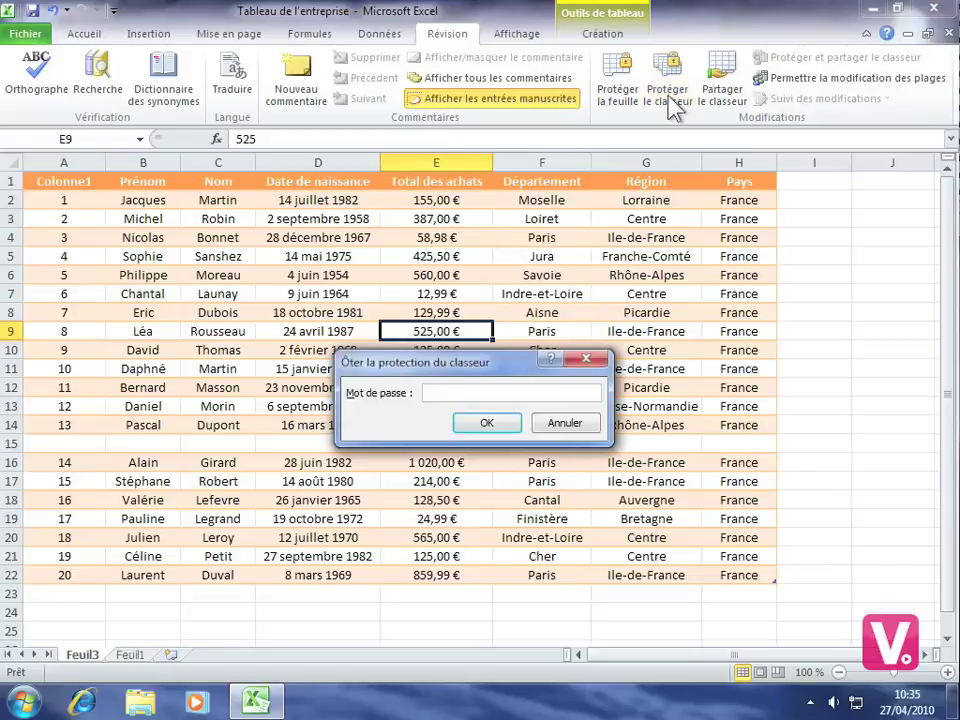
type("a*******")
left_click(487, 422)
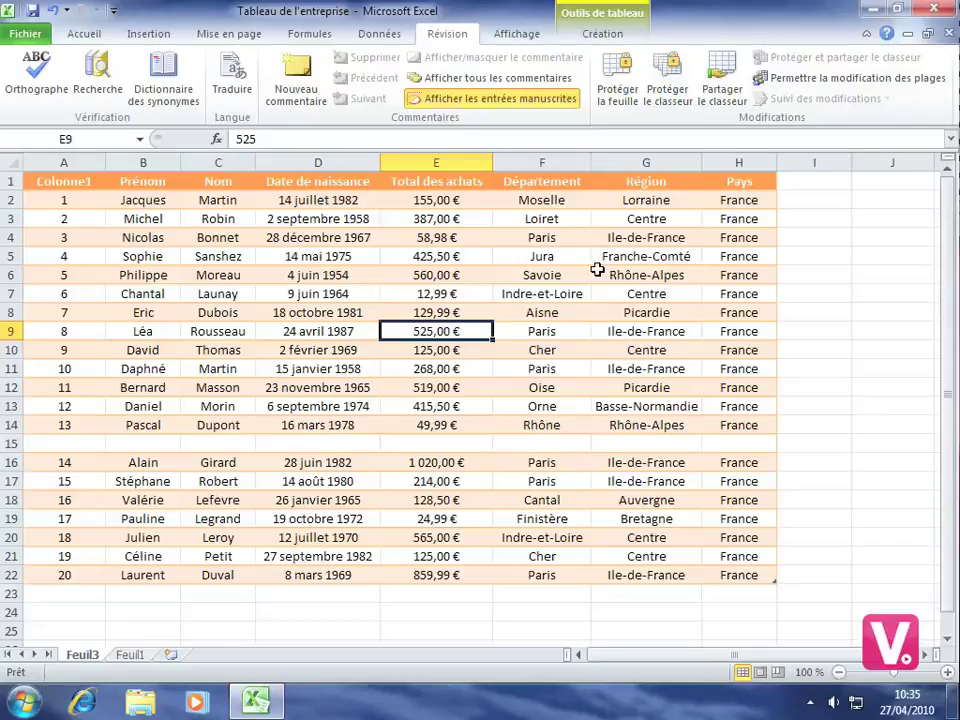
left_click(537, 338)
right_click(537, 340)
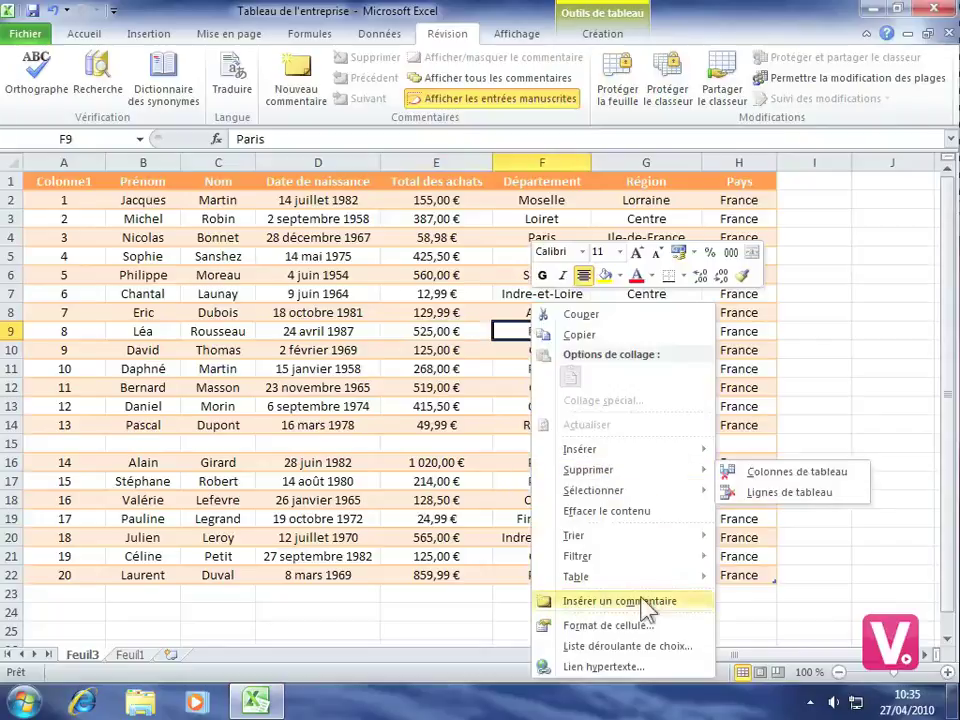
left_click(627, 627)
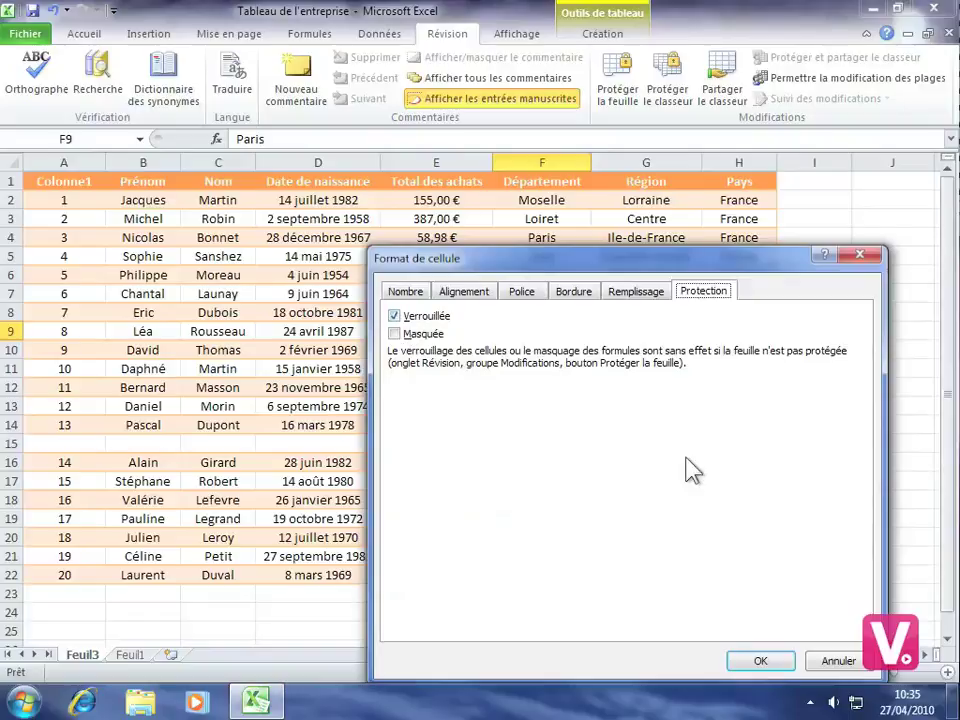
left_click(772, 664)
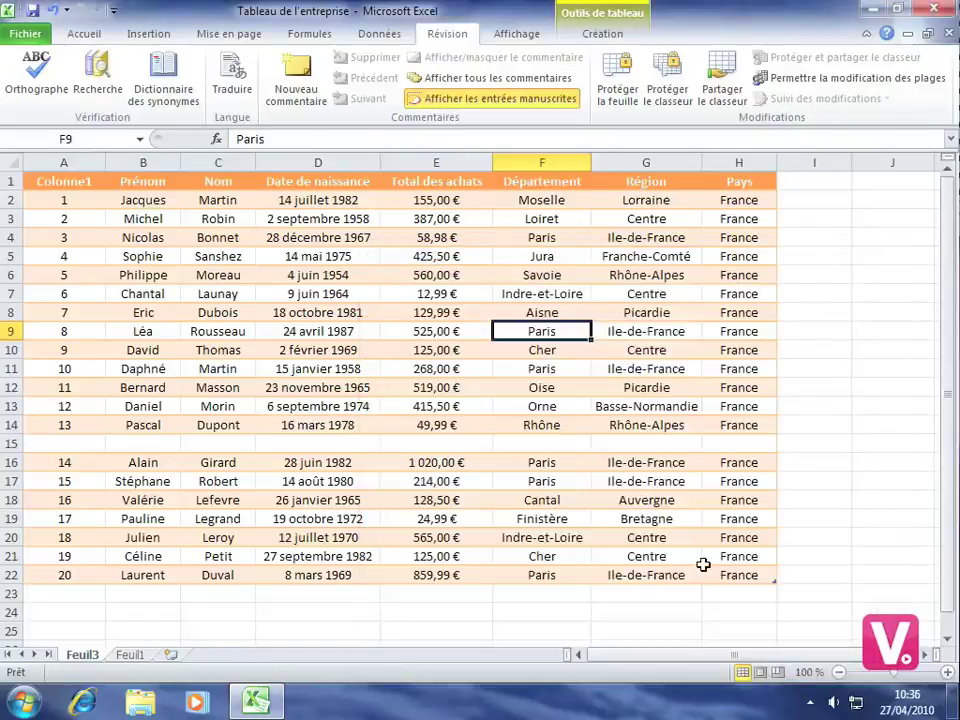